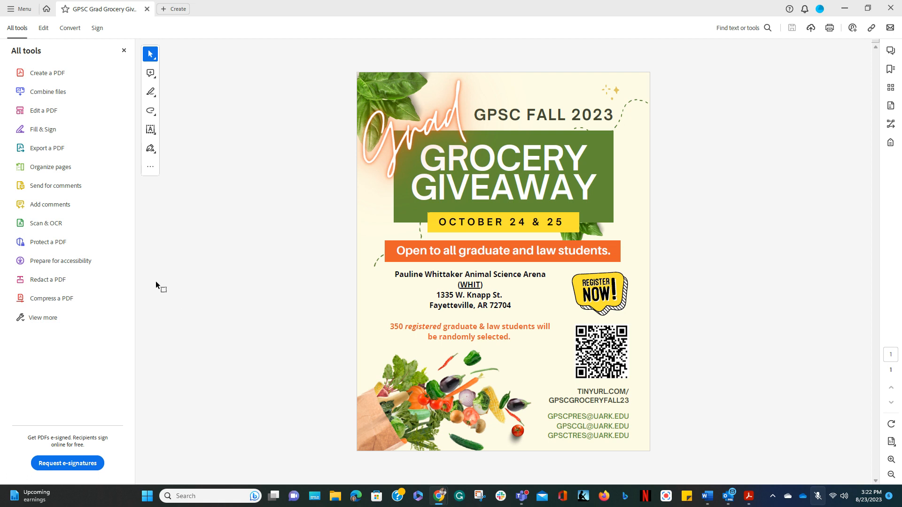
Run the accessibility check on all pages of the flyer and expand the Alternate Text and Document results
left_click(55, 265)
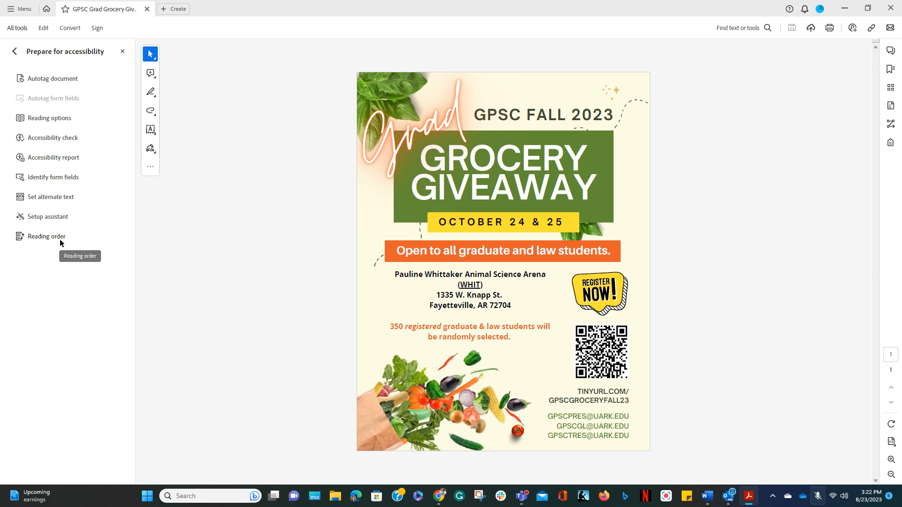
left_click(49, 138)
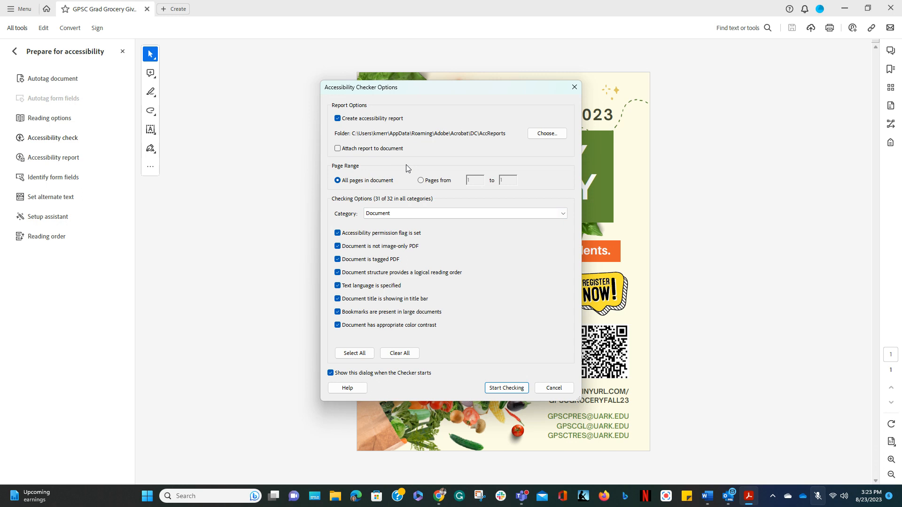
left_click(506, 389)
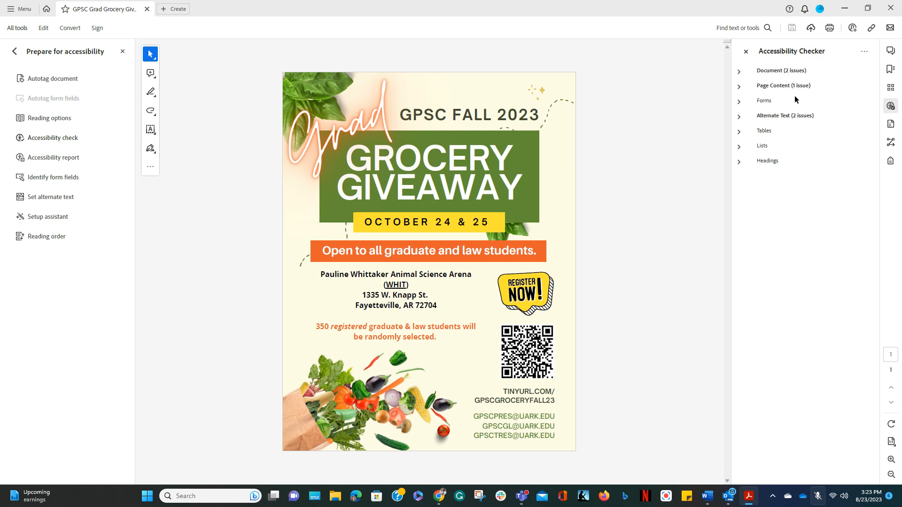
left_click(745, 120)
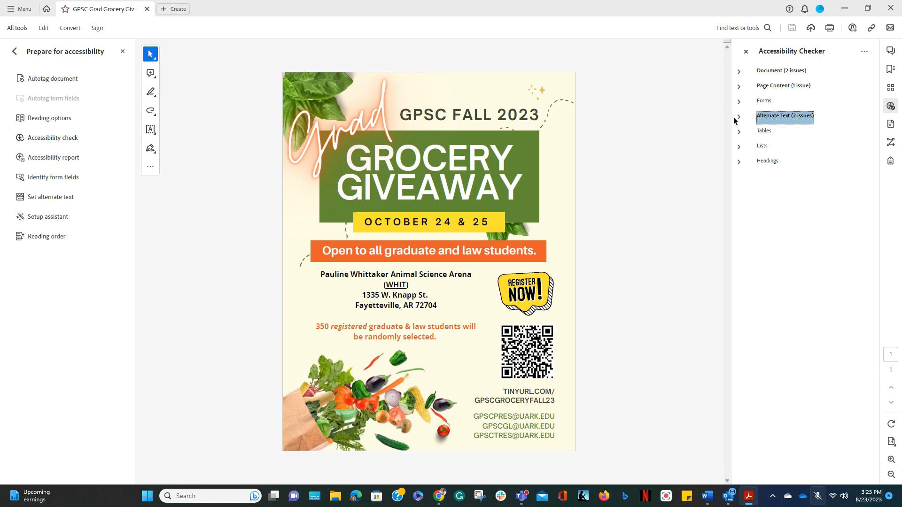
left_click(739, 117)
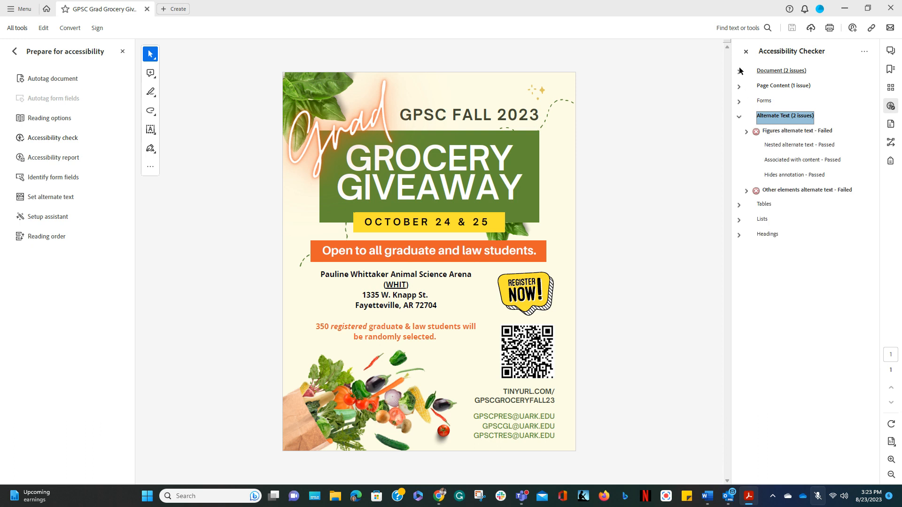
left_click(740, 70)
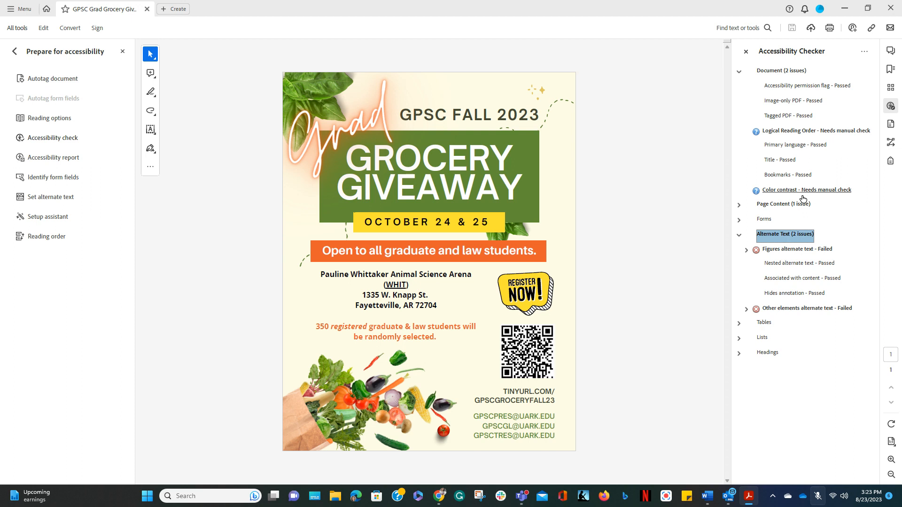
Fix Figure 1's missing alternate text with "Scan or click on the QR code to go to sign up for the graduate student grocery giveaway."
left_click(785, 250)
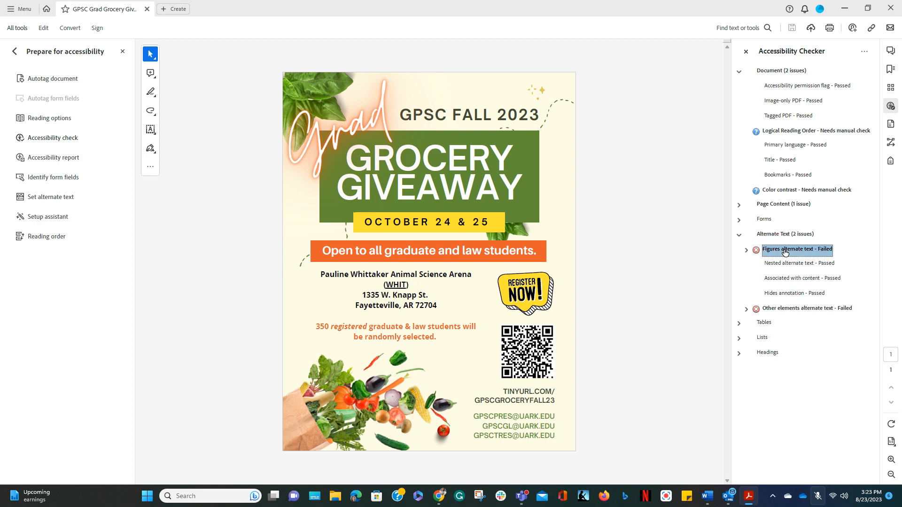
left_click(746, 250)
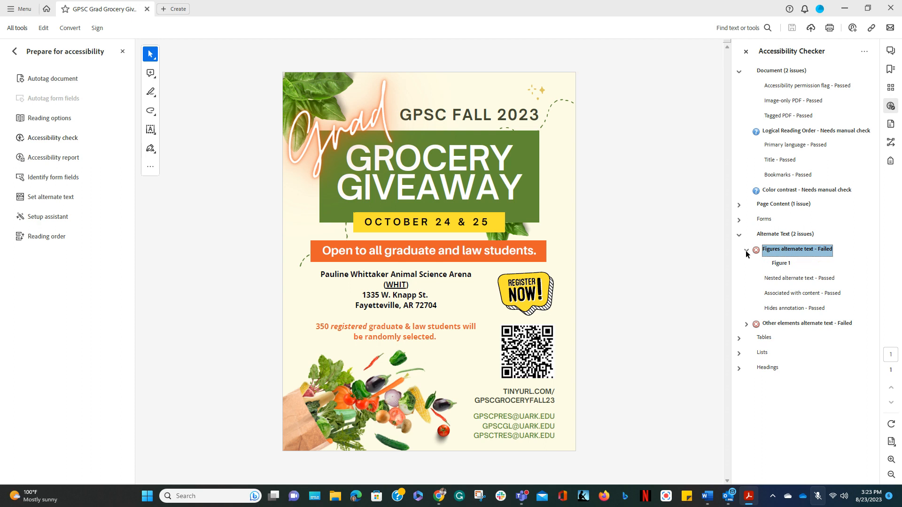
left_click(780, 266)
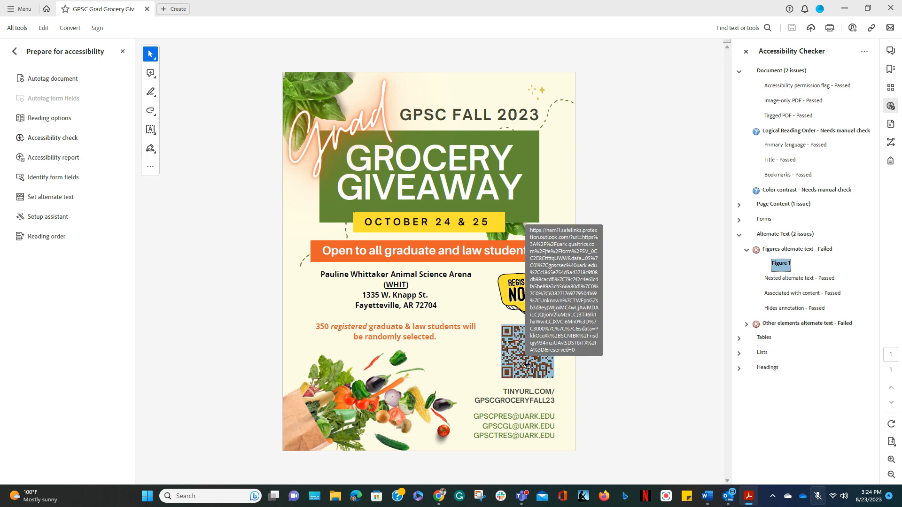
right_click(780, 266)
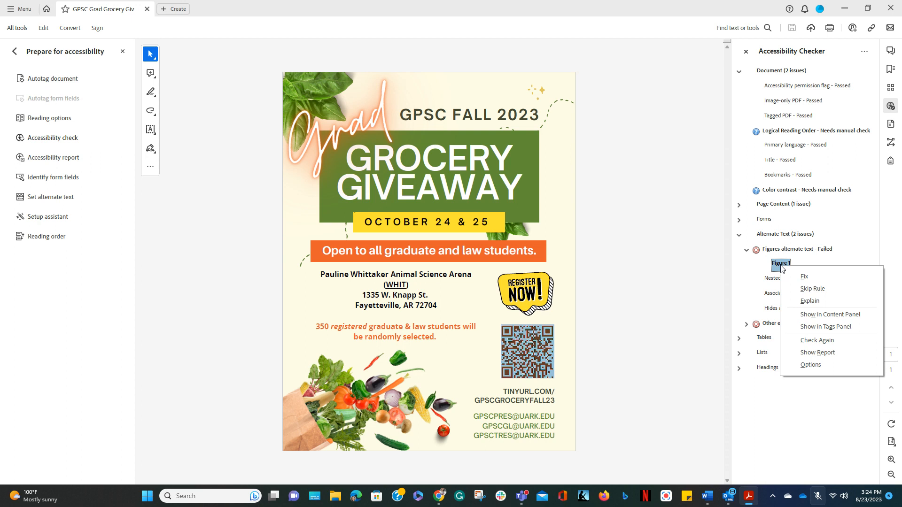
left_click(802, 277)
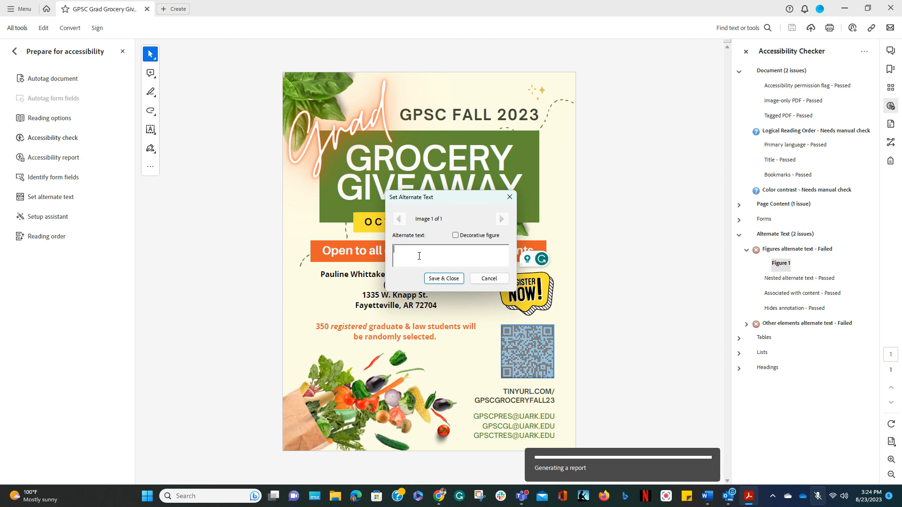
type("Scan or click on the QR code to go to sign up for the gr")
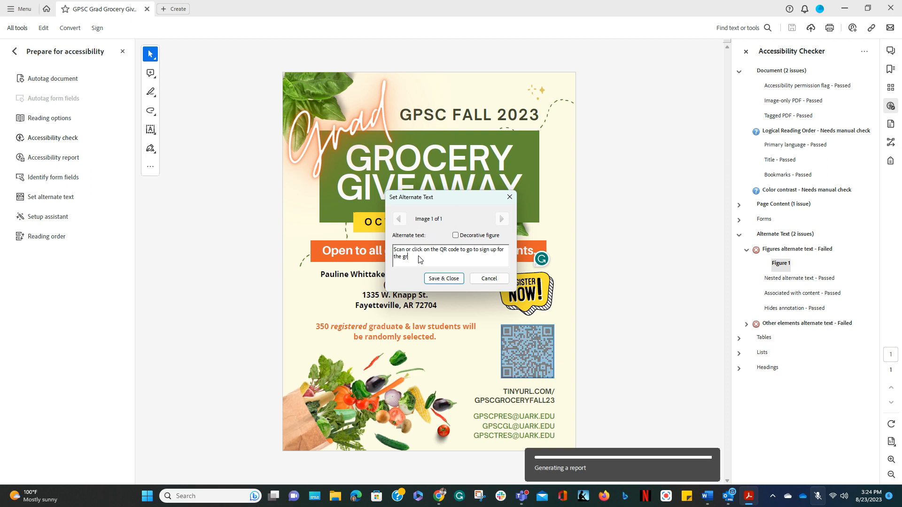
type("aduate student grocery giveawat.")
key("BackSpace")
key("BackSpace")
type("y.")
left_click(443, 279)
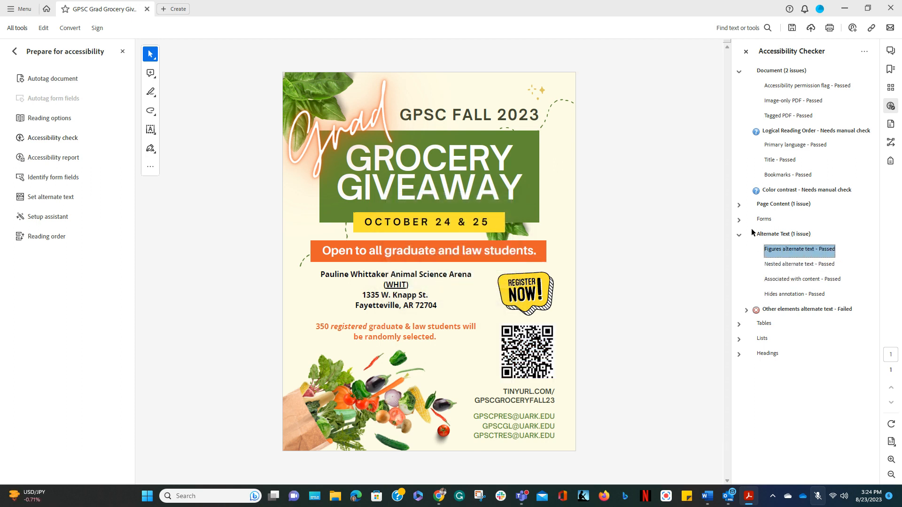
Skip the rule for Element 1 under the failed Other elements alternate text check and collapse the Alternate Text results
left_click(747, 310)
left_click(790, 324)
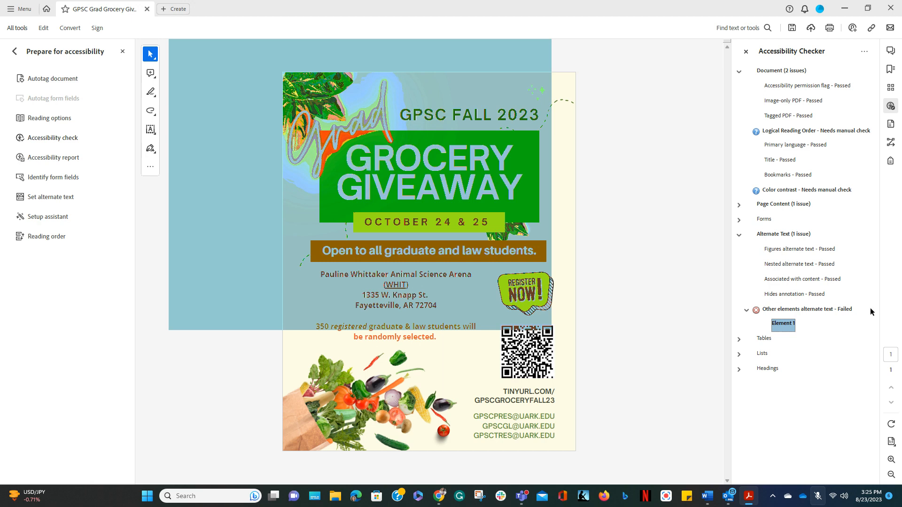
right_click(784, 326)
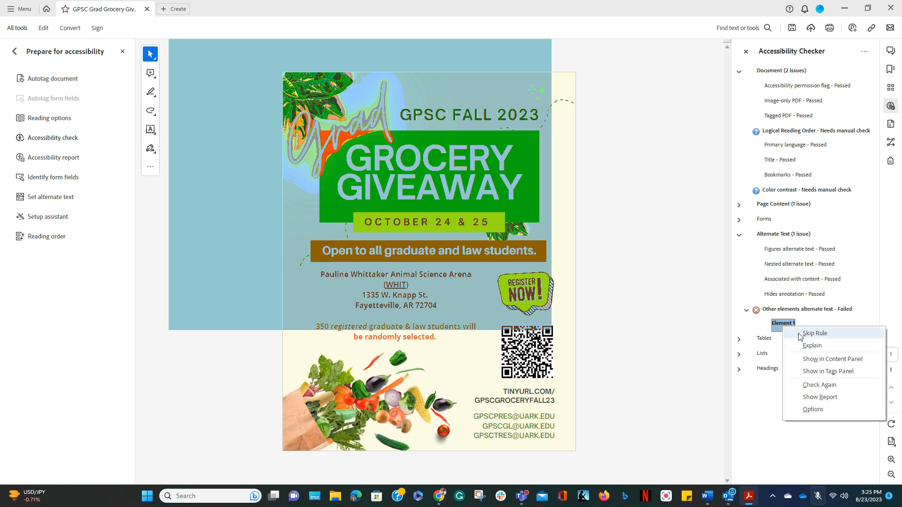
left_click(798, 334)
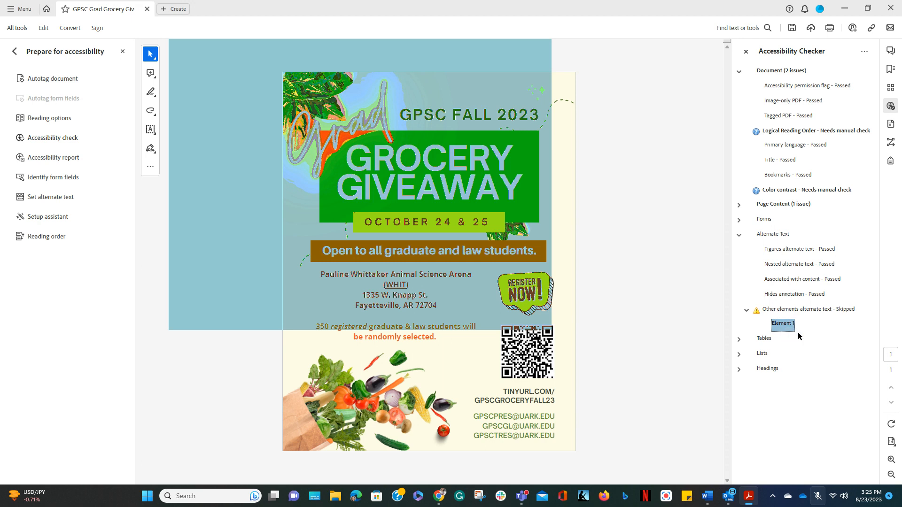
left_click(747, 310)
left_click(739, 235)
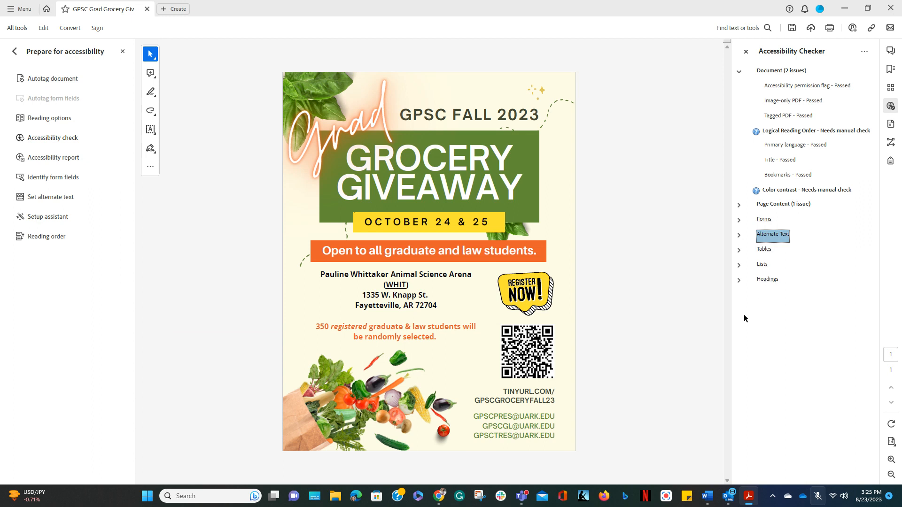
left_click(740, 205)
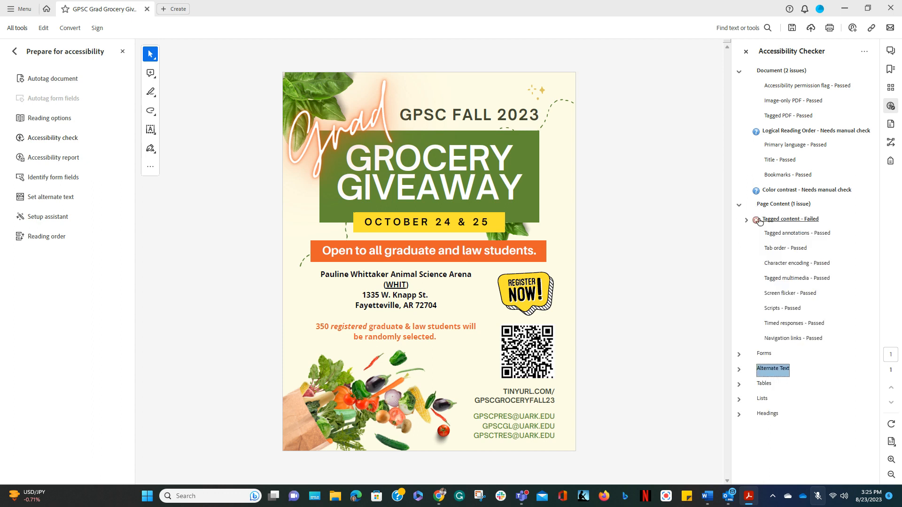
left_click(746, 219)
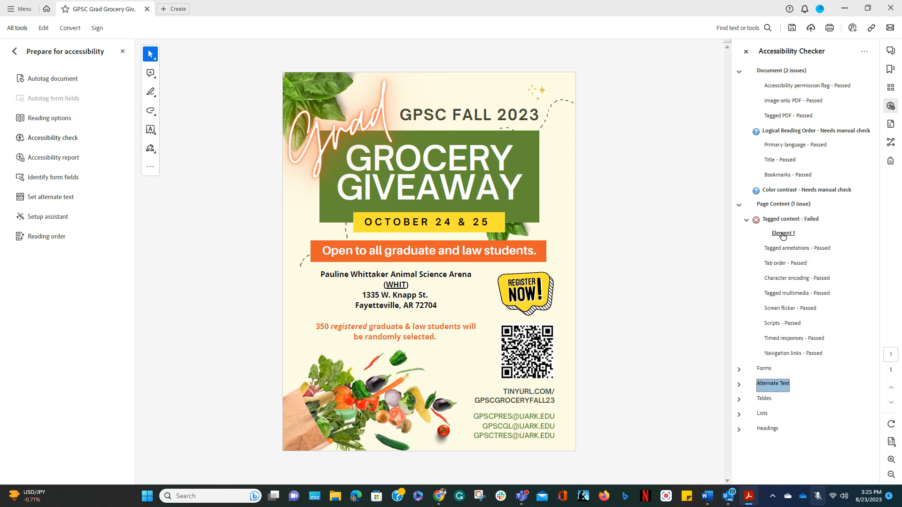
left_click(746, 220)
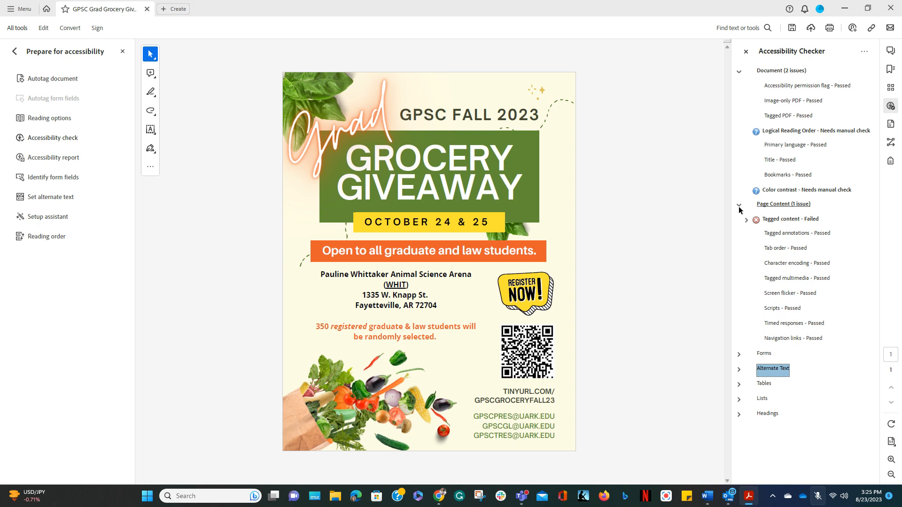
left_click(739, 206)
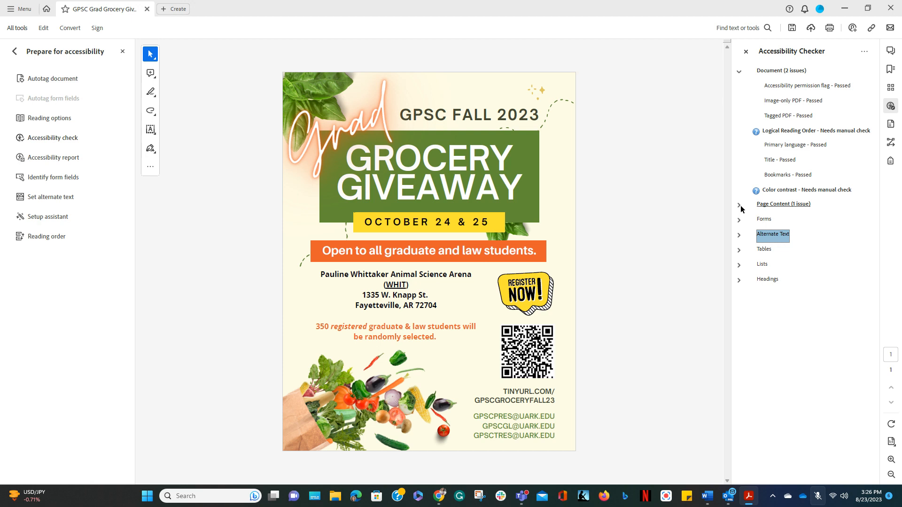
Locate Element 1 of the failed Tagged content check under Page Content, skip that rule, and collapse the category
left_click(739, 205)
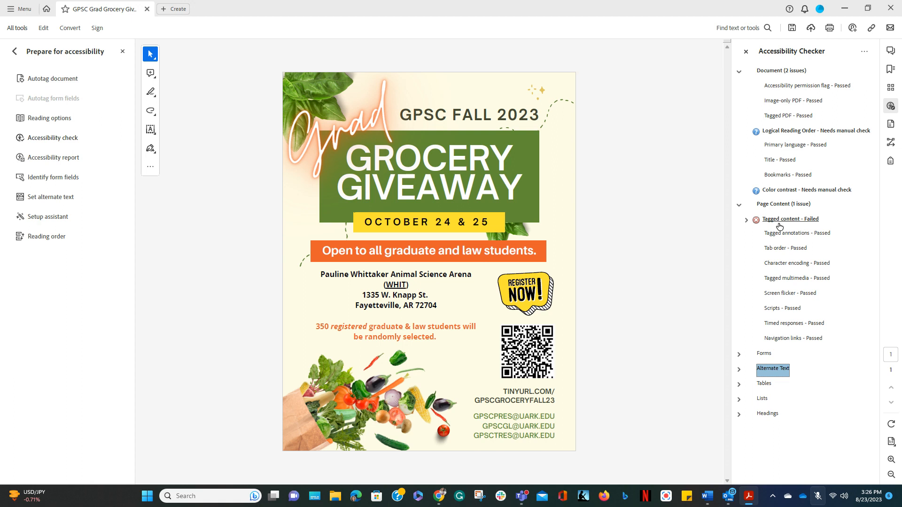
left_click(775, 224)
left_click(747, 220)
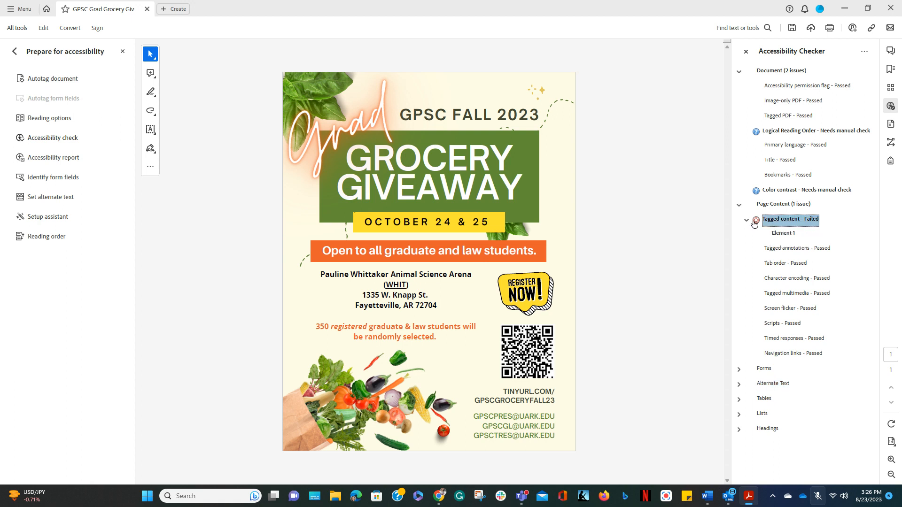
left_click(792, 235)
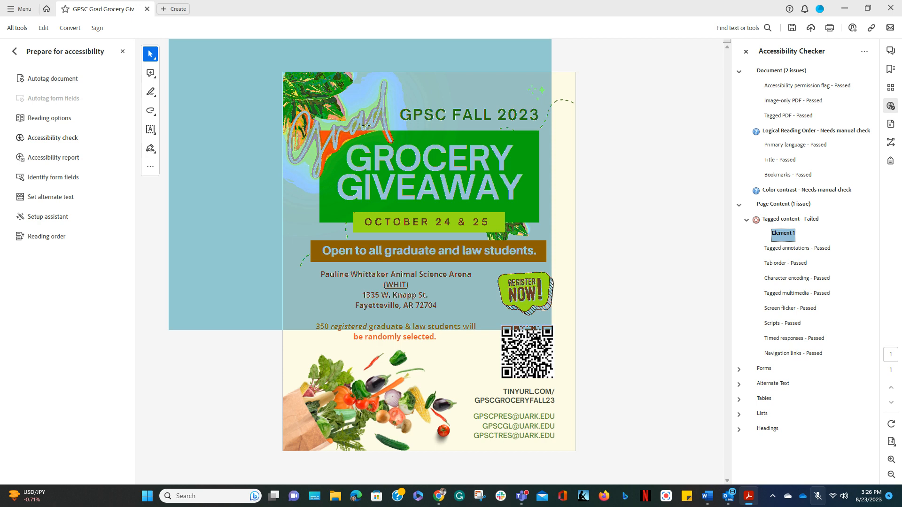
left_click(747, 222)
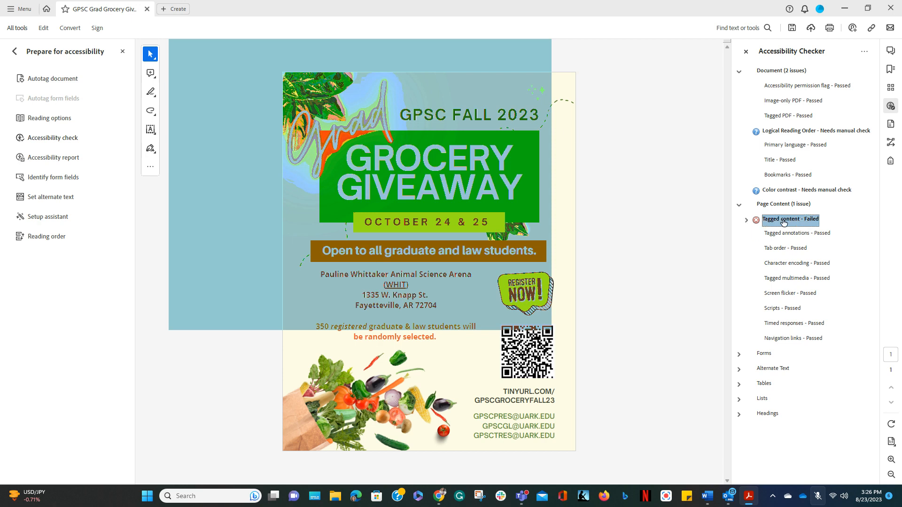
right_click(783, 224)
left_click(801, 227)
left_click(746, 221)
left_click(739, 205)
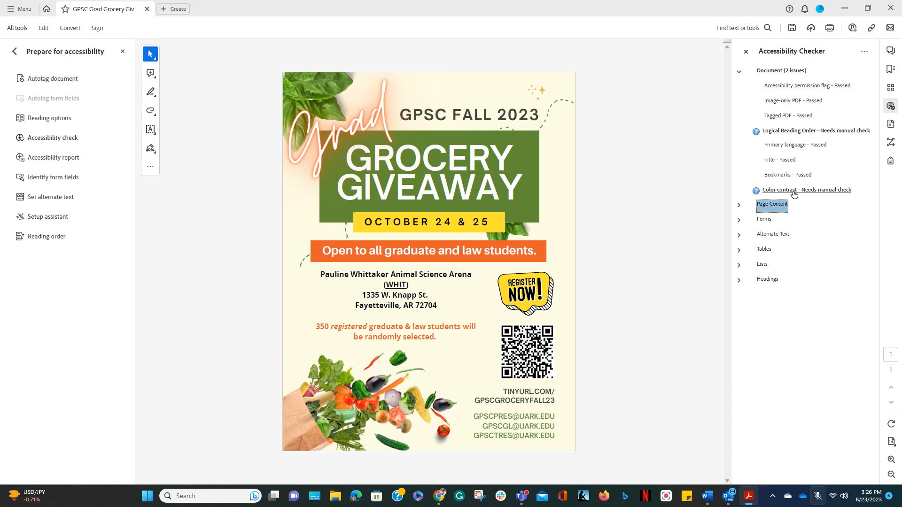
Open the Reading Order tool's order list and move GPSC FALL 2023 to be the first item on Page 1
left_click(793, 133)
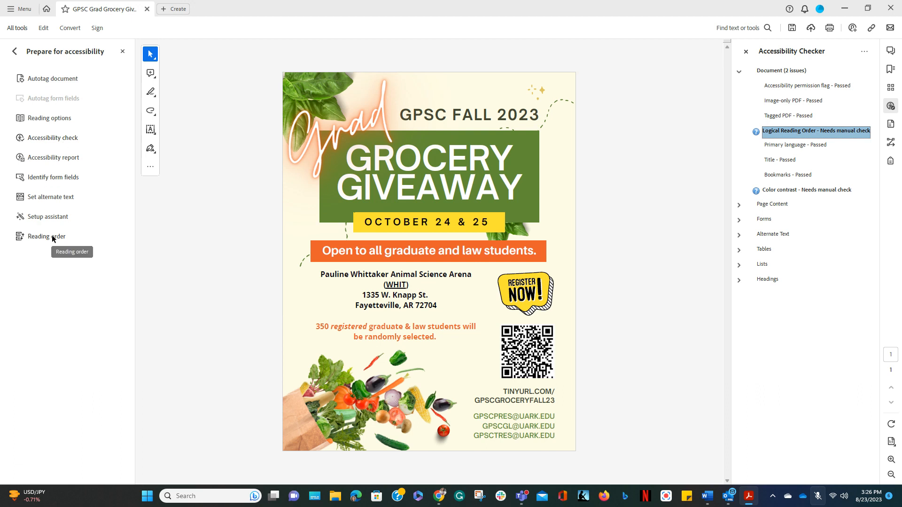
left_click(35, 235)
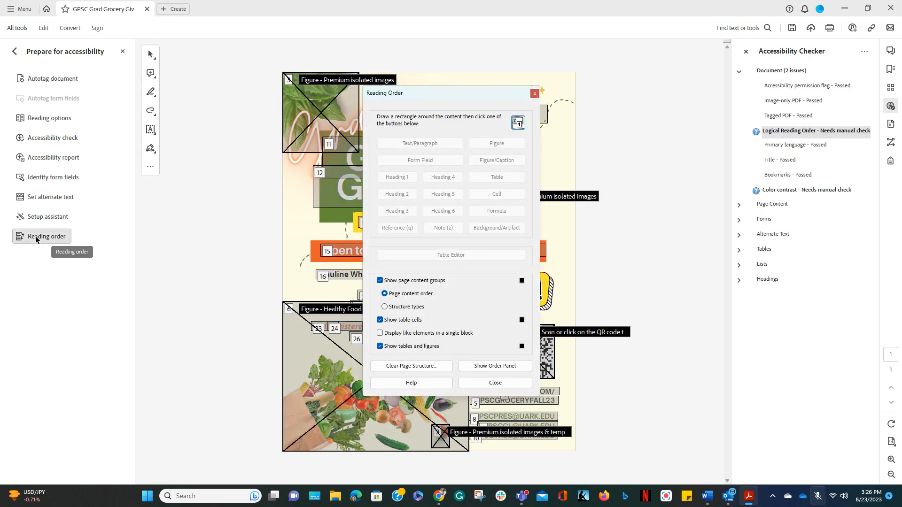
left_click(485, 366)
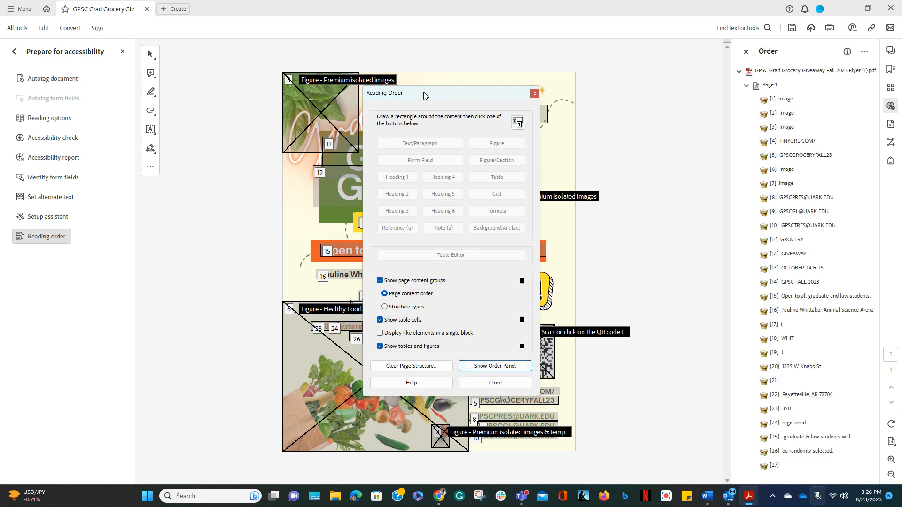
left_click_drag(424, 96, 901, 90)
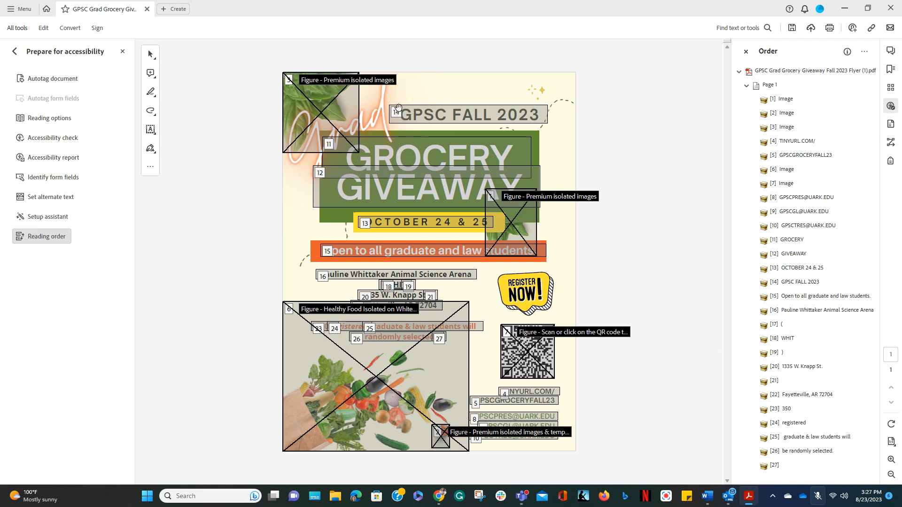
left_click(792, 284)
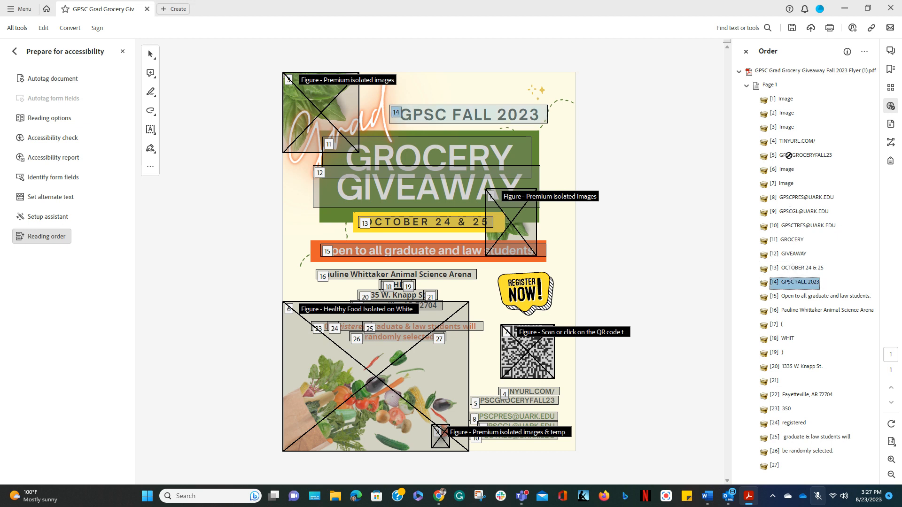
left_click_drag(781, 108, 764, 89)
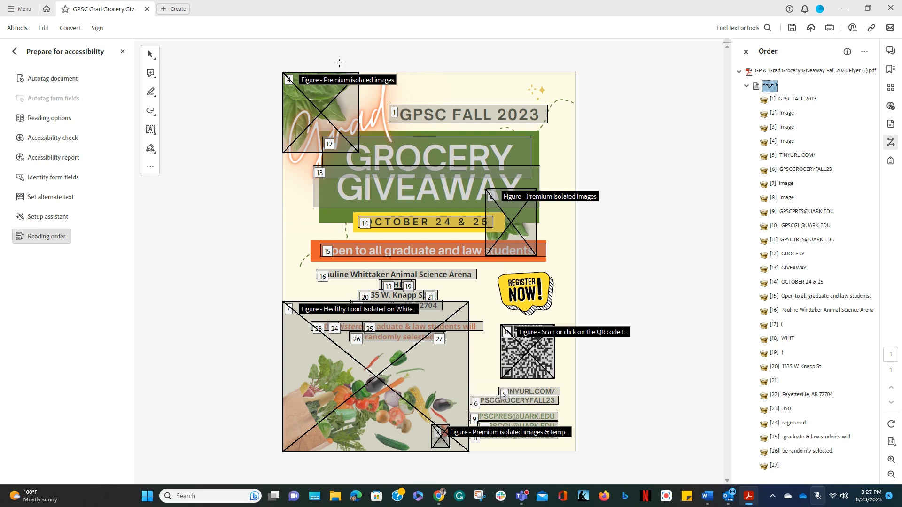
Tag the second item in the reading order, the leaf image beside the date banner, as a figure
left_click(786, 114)
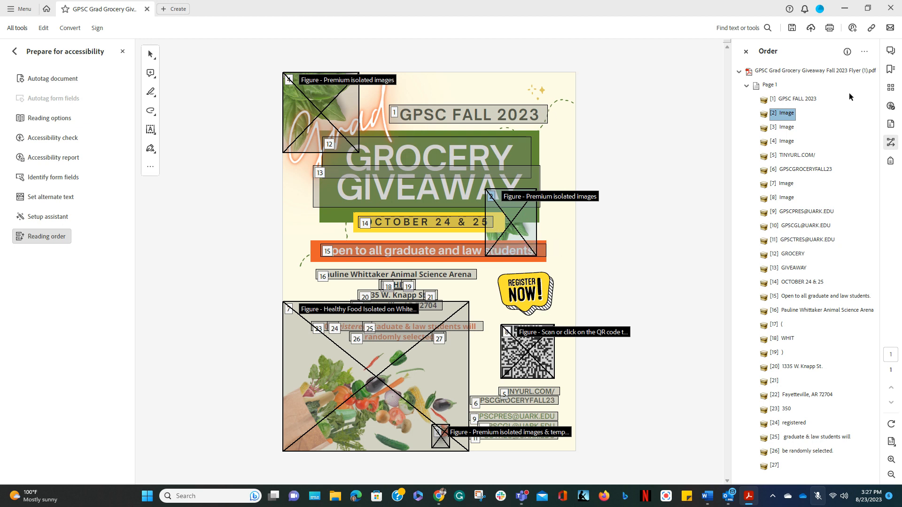
right_click(792, 114)
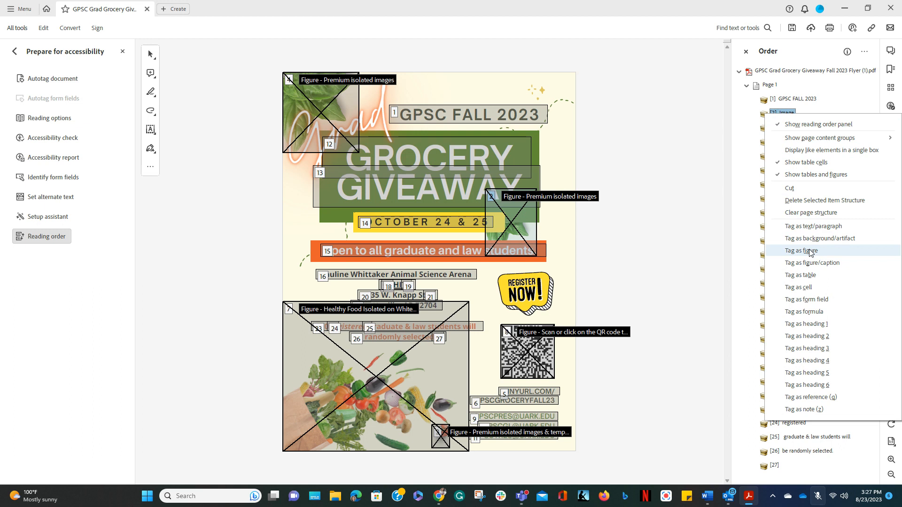
left_click(810, 253)
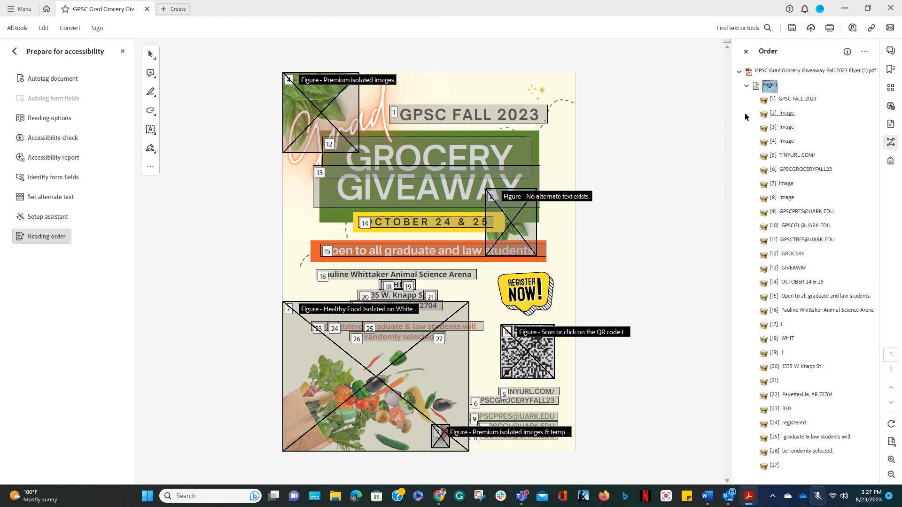
Close the reading order list and run the accessibility check again on all pages in the document
left_click(747, 86)
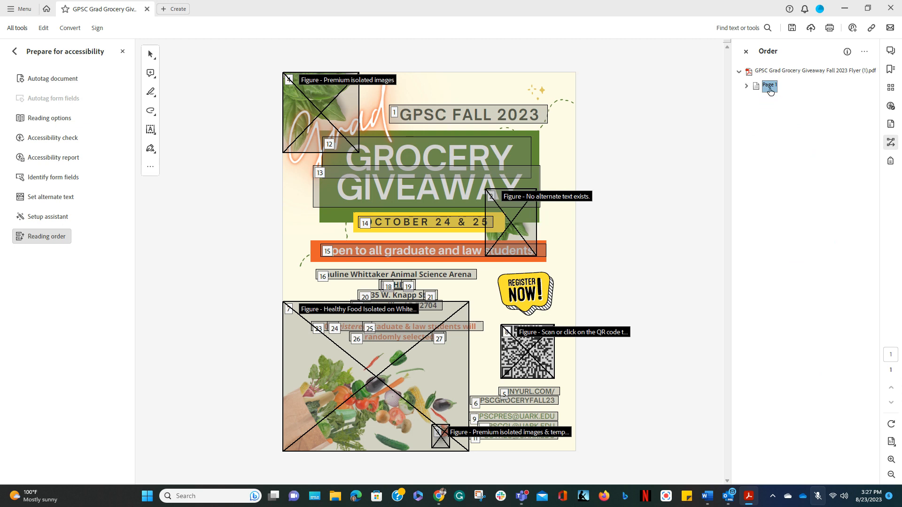
left_click(745, 86)
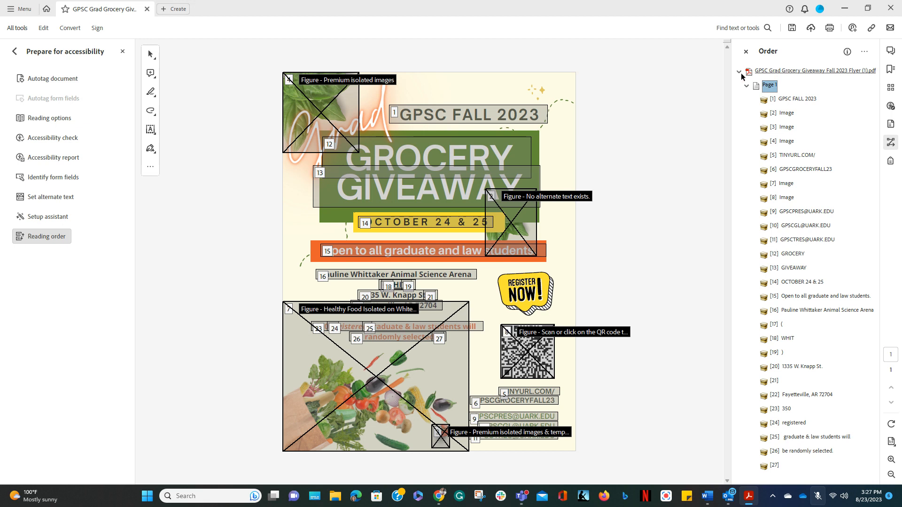
left_click(746, 52)
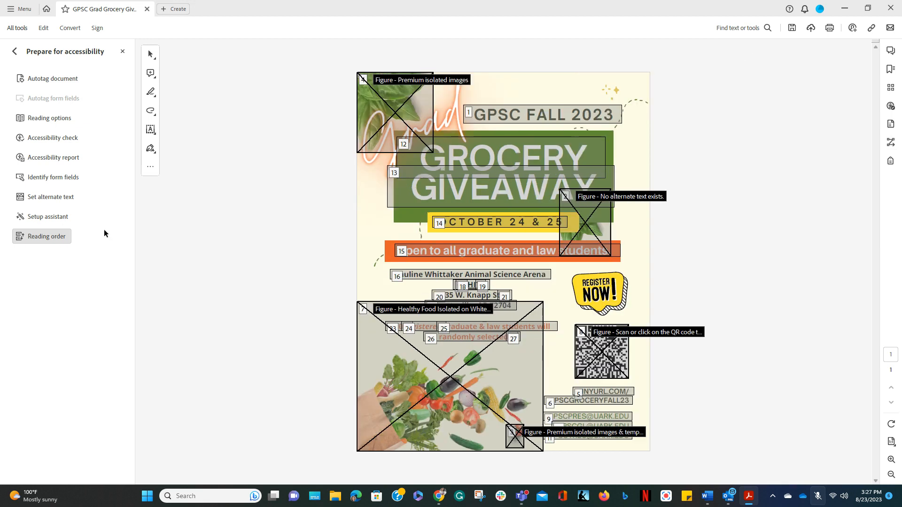
left_click(71, 142)
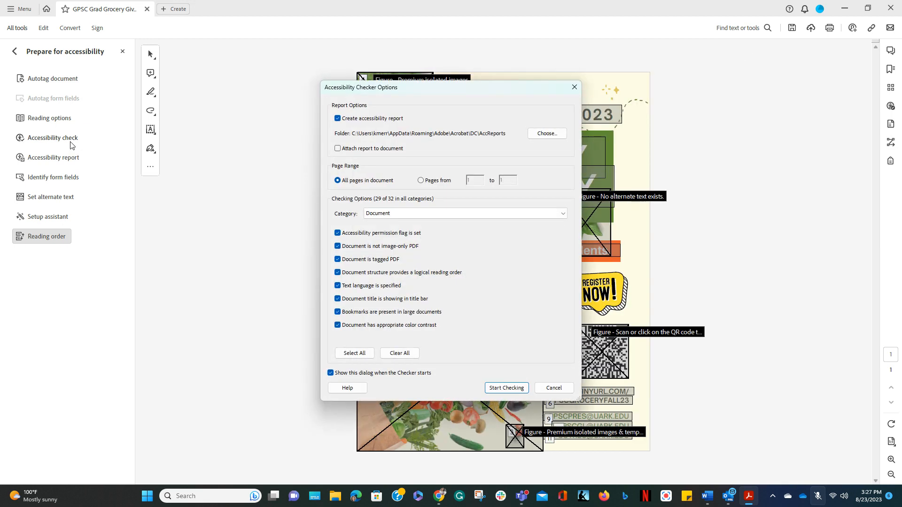
left_click(507, 387)
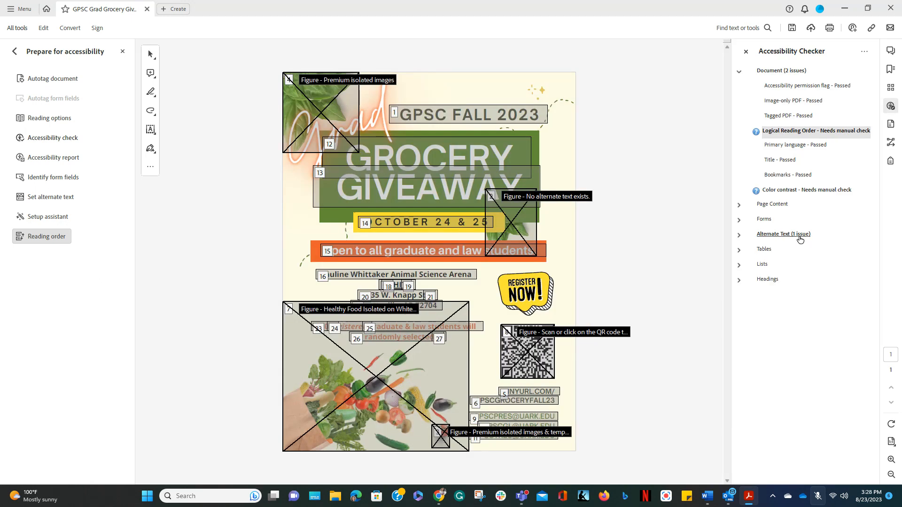
Fix Figure 1 under the failed Figures alternate text check by marking it as a decorative figure, and collapse the Alternate Text results
left_click(740, 234)
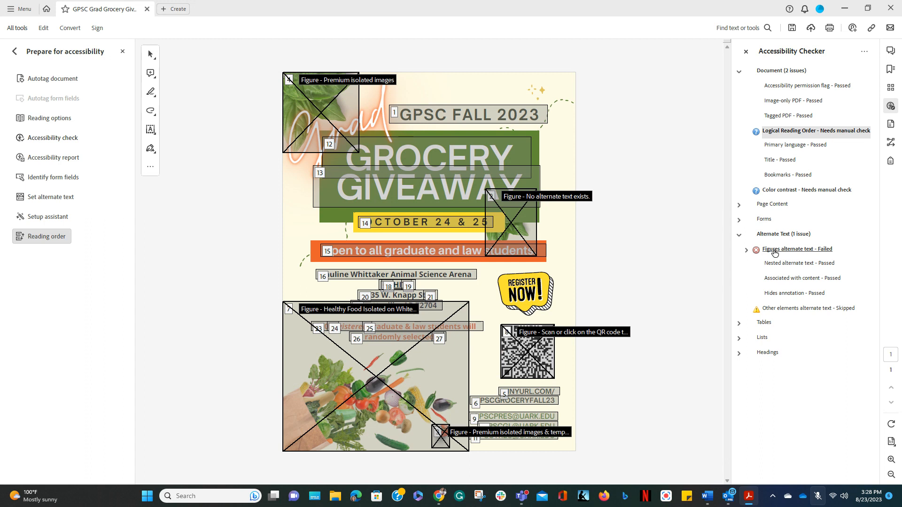
left_click(747, 251)
left_click(780, 264)
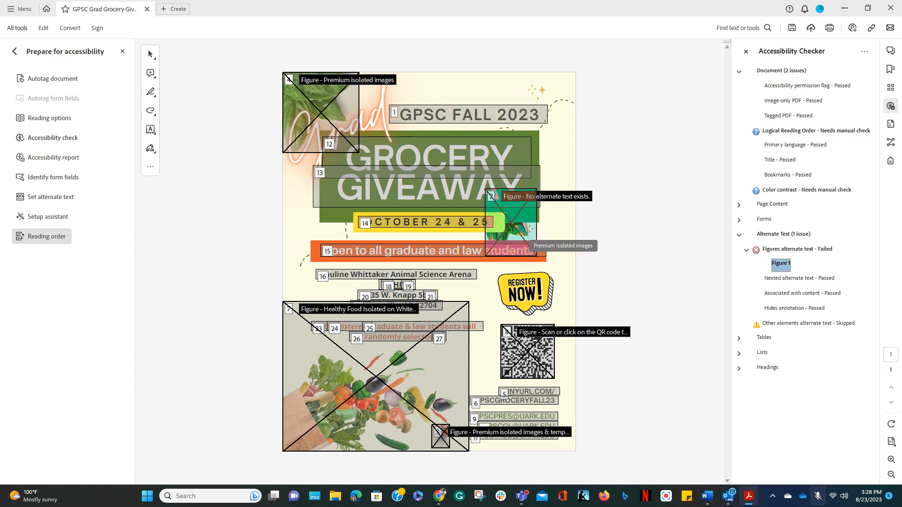
right_click(783, 264)
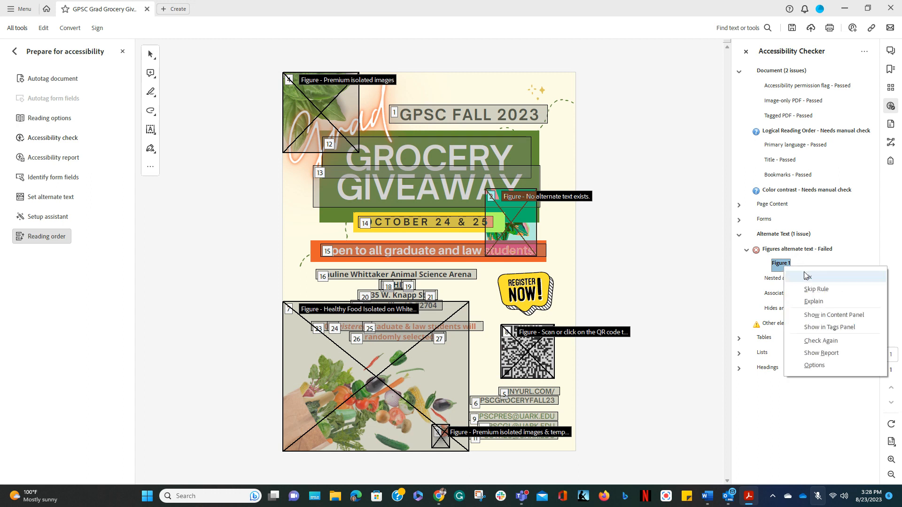
left_click(805, 275)
left_click(456, 236)
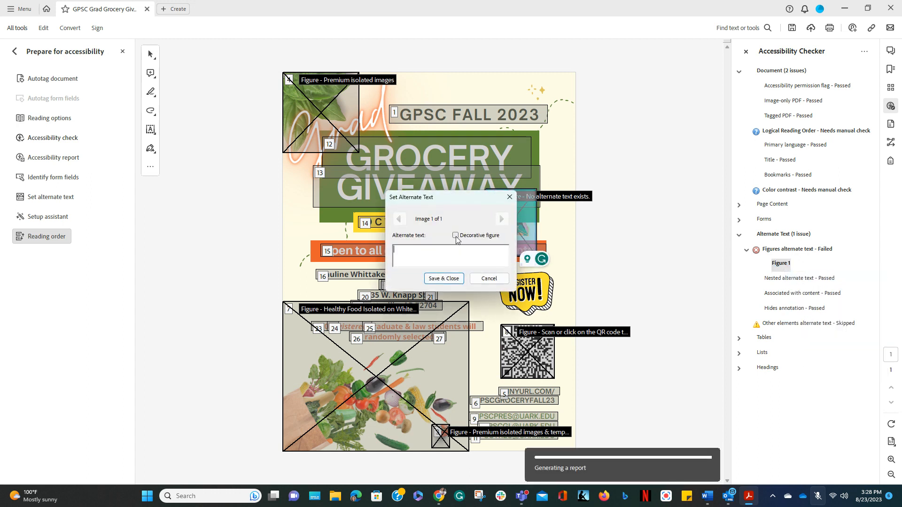
left_click(441, 279)
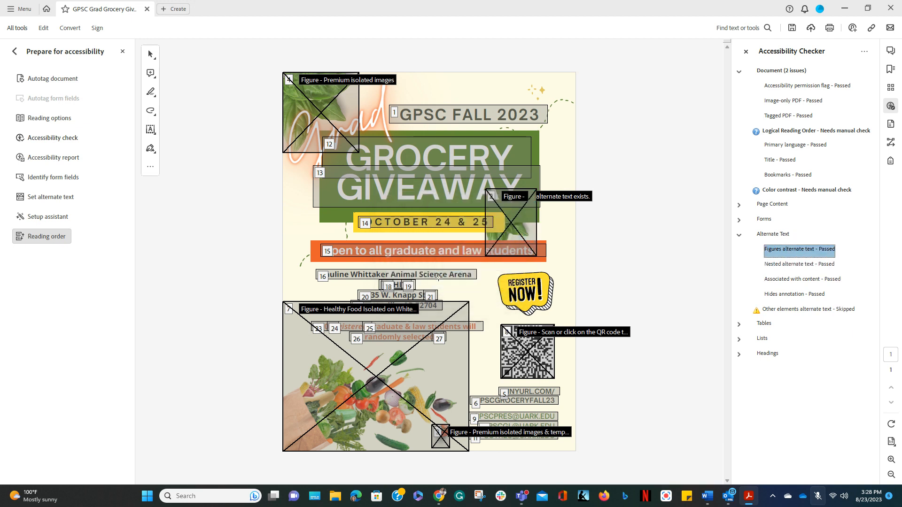
left_click(738, 236)
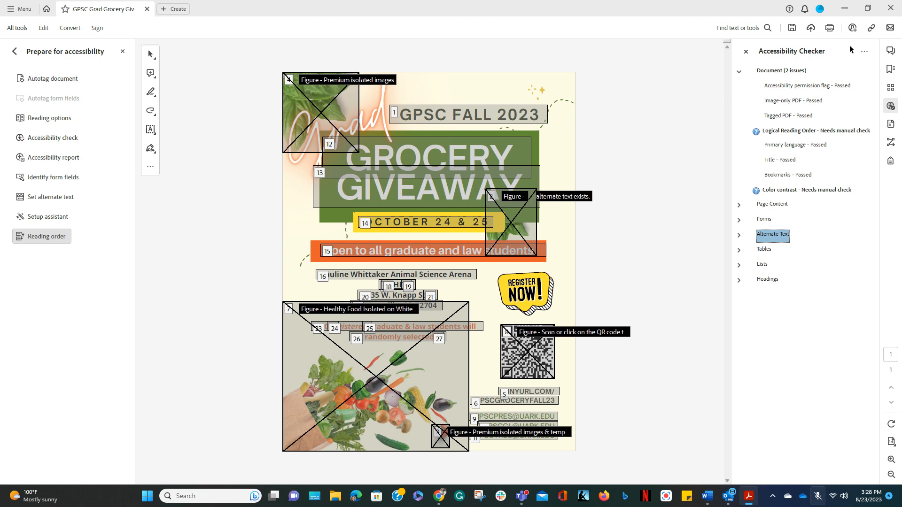
Close the accessibility check results and open the checker options for another accessibility check
left_click(746, 53)
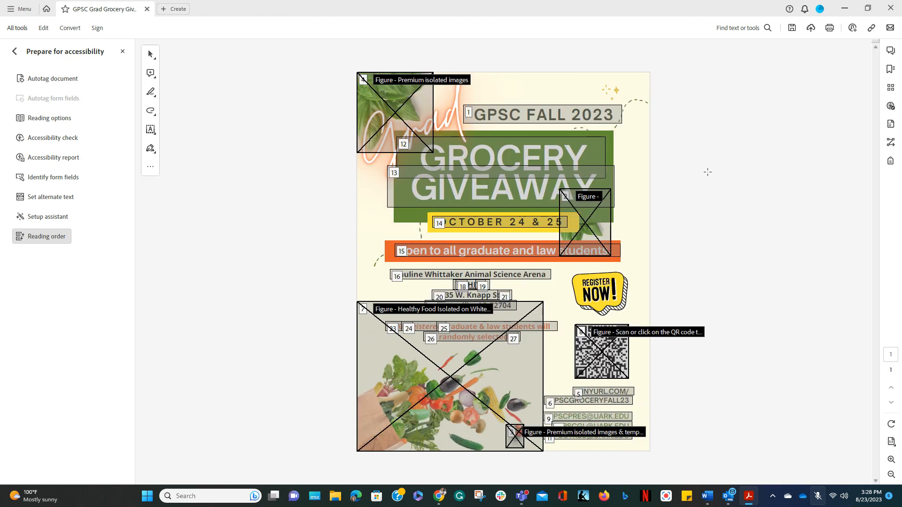
left_click(62, 139)
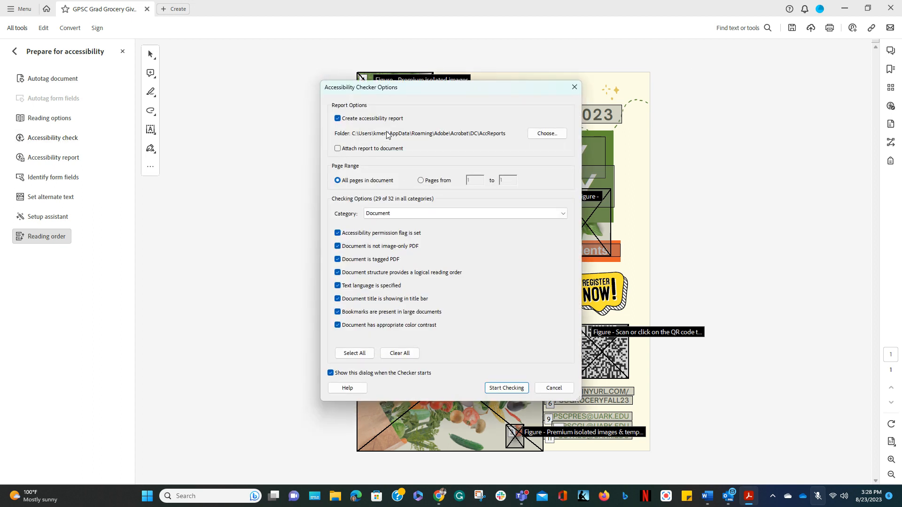